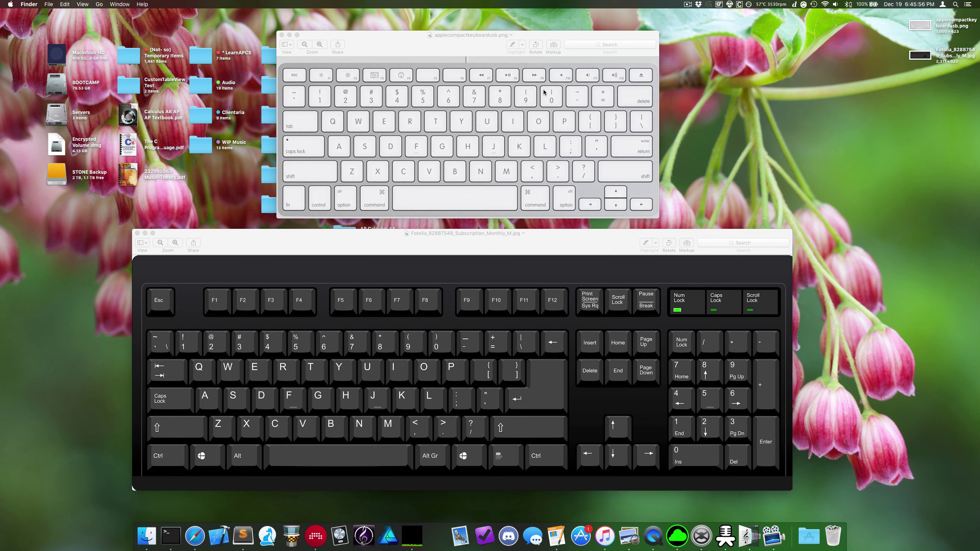
Step: Position the Apple keyboard image above and the Windows keyboard image below in Preview
{"action": "left_click", "coordinate": [428, 123]}
{"action": "mouse_move", "coordinate": [433, 55]}
{"action": "left_mouse_down"}
{"action": "mouse_move", "coordinate": [447, 52]}
{"action": "mouse_move", "coordinate": [411, 35]}
{"action": "mouse_move", "coordinate": [427, 47]}
{"action": "left_mouse_up"}
{"action": "mouse_move", "coordinate": [432, 233]}
{"action": "left_mouse_down"}
{"action": "mouse_move", "coordinate": [391, 236]}
{"action": "mouse_move", "coordinate": [448, 268]}
{"action": "mouse_move", "coordinate": [413, 234]}
{"action": "left_mouse_up"}
Step: Outline the command key on the Apple keyboard and the Ctrl key on the Windows keyboard
{"action": "left_click", "coordinate": [370, 168]}
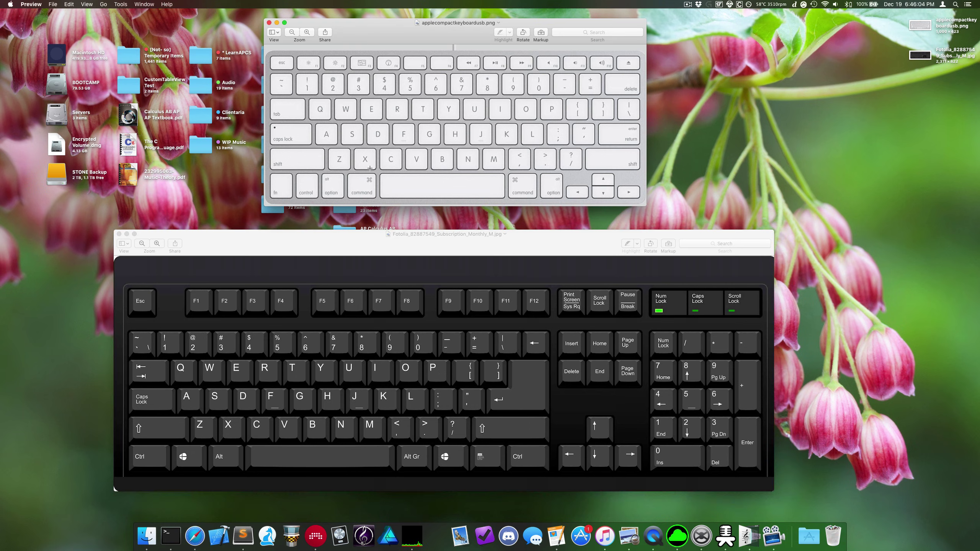
{"action": "mouse_move", "coordinate": [346, 199]}
{"action": "left_mouse_down"}
{"action": "mouse_move", "coordinate": [380, 193]}
{"action": "mouse_move", "coordinate": [397, 175]}
{"action": "mouse_move", "coordinate": [384, 182]}
{"action": "mouse_move", "coordinate": [377, 172]}
{"action": "mouse_move", "coordinate": [362, 192]}
{"action": "mouse_move", "coordinate": [369, 200]}
{"action": "mouse_move", "coordinate": [347, 178]}
{"action": "mouse_move", "coordinate": [360, 186]}
{"action": "left_mouse_up"}
{"action": "left_click", "coordinate": [293, 306]}
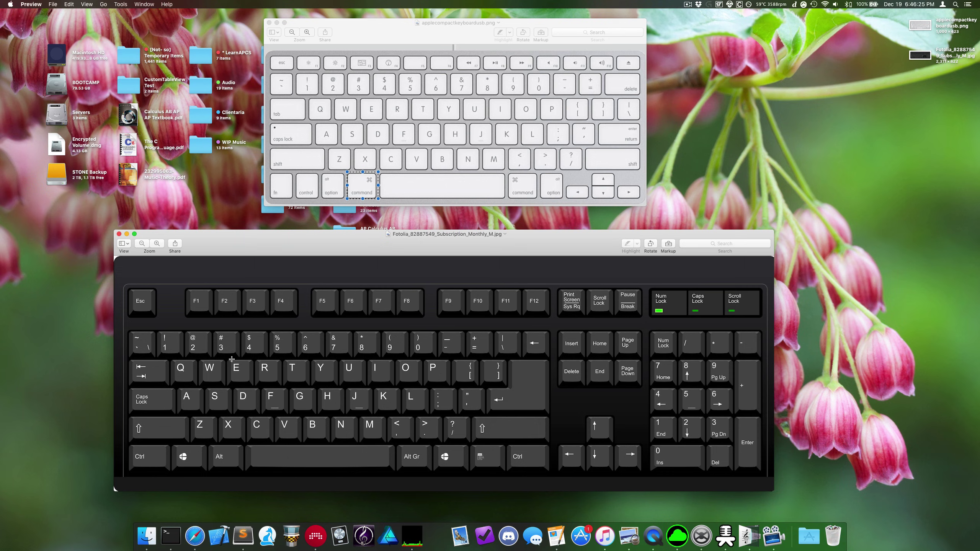
{"action": "left_click_drag", "start_coordinate": [128, 445], "coordinate": [169, 472]}
{"action": "left_click_drag", "start_coordinate": [157, 456], "coordinate": [158, 454]}
Step: Outline the Ctrl, Windows and Alt keys together on the PC keyboard, then clear it
{"action": "left_click", "coordinate": [203, 354]}
{"action": "left_click_drag", "start_coordinate": [240, 467], "coordinate": [154, 430]}
{"action": "left_click", "coordinate": [161, 451]}
Step: Outline Apple control alongside the Windows key, and Apple command alongside Alt
{"action": "left_click", "coordinate": [309, 189]}
{"action": "left_click_drag", "start_coordinate": [296, 172], "coordinate": [319, 200]}
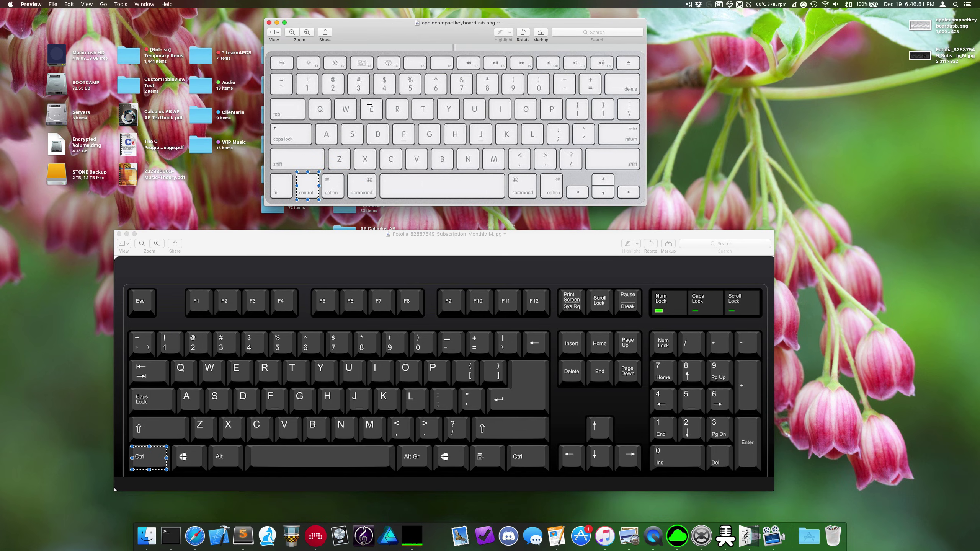
{"action": "left_click", "coordinate": [175, 438]}
{"action": "left_click_drag", "start_coordinate": [174, 441], "coordinate": [203, 469]}
{"action": "left_click", "coordinate": [318, 202]}
{"action": "left_click_drag", "start_coordinate": [348, 174], "coordinate": [374, 196]}
{"action": "left_click", "coordinate": [249, 411]}
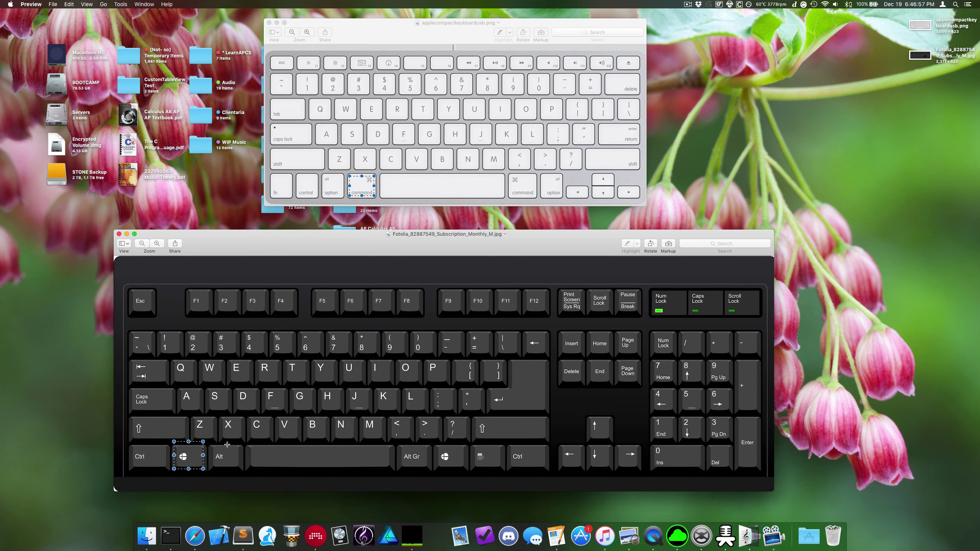
{"action": "left_click_drag", "start_coordinate": [215, 447], "coordinate": [243, 468]}
Step: Outline the Apple option key, then clear it and re-outline the PC Windows key
{"action": "left_click", "coordinate": [334, 174]}
{"action": "left_click_drag", "start_coordinate": [341, 173], "coordinate": [323, 201]}
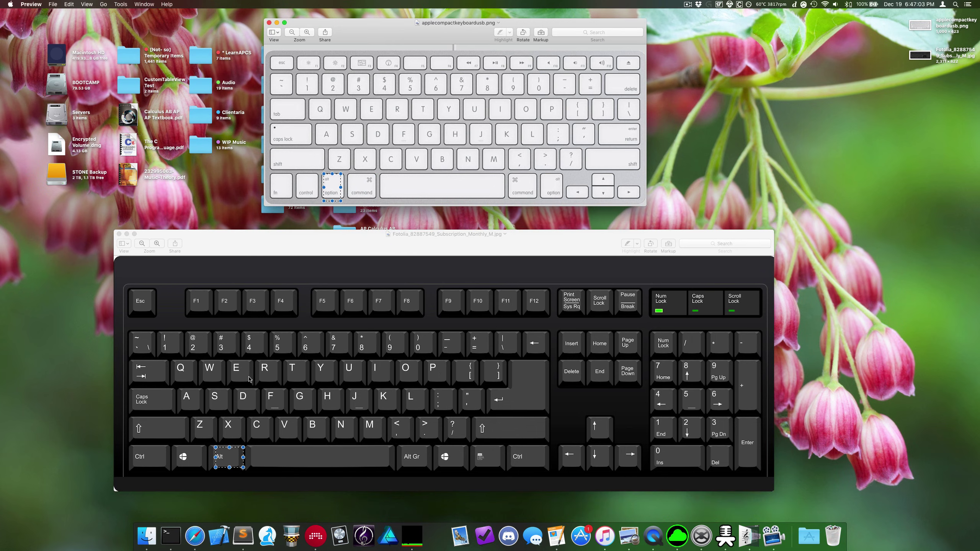
{"action": "left_click", "coordinate": [373, 176]}
{"action": "left_click", "coordinate": [245, 442]}
{"action": "left_click", "coordinate": [224, 452]}
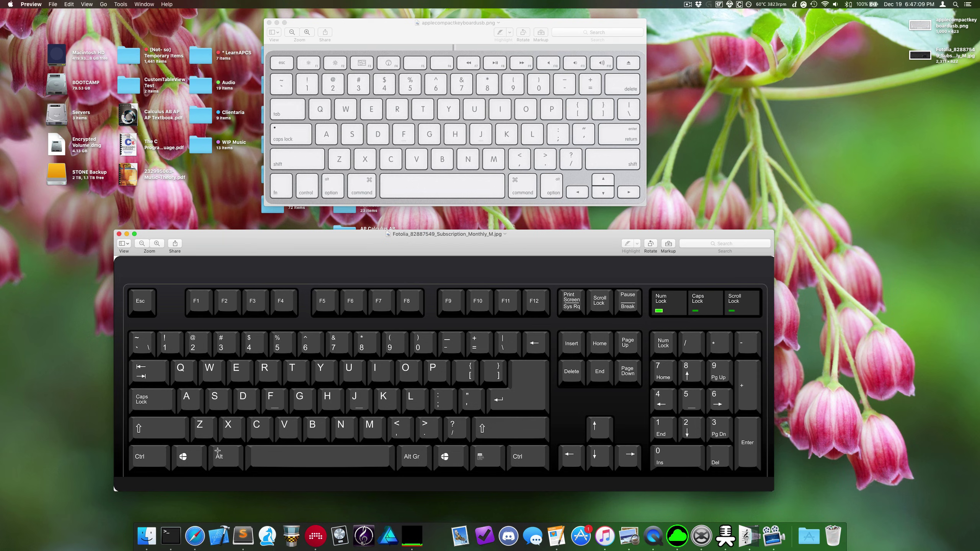
{"action": "left_click_drag", "start_coordinate": [212, 445], "coordinate": [240, 469]}
Step: Launch System Preferences from the Apple menu and go to the Keyboard pane
{"action": "left_click", "coordinate": [11, 4]}
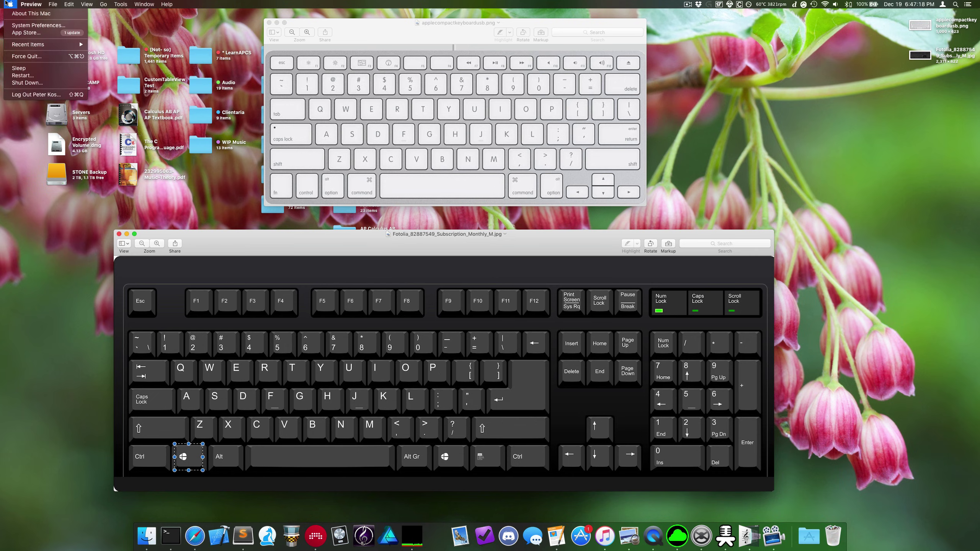
{"action": "left_click", "coordinate": [17, 26]}
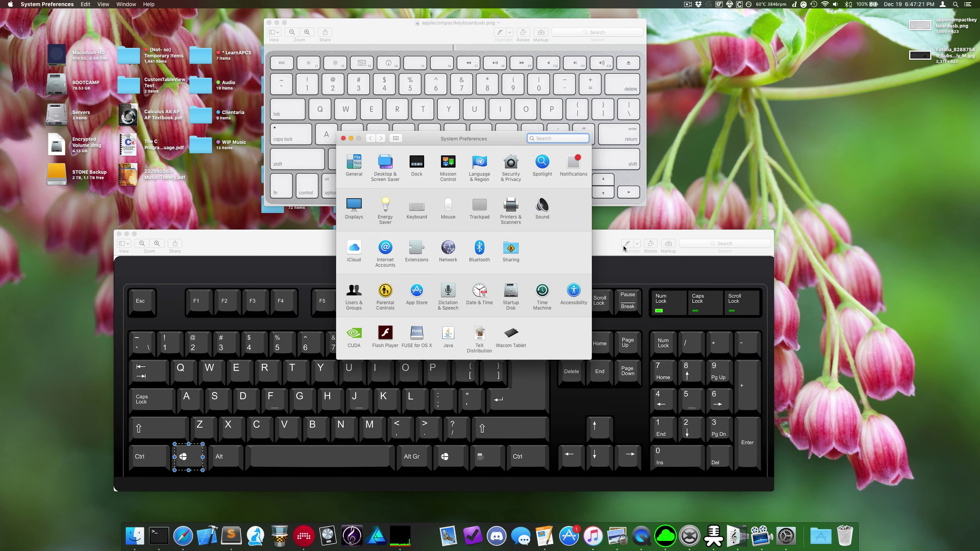
{"action": "key", "text": "super+space"}
{"action": "type", "text": "sys"}
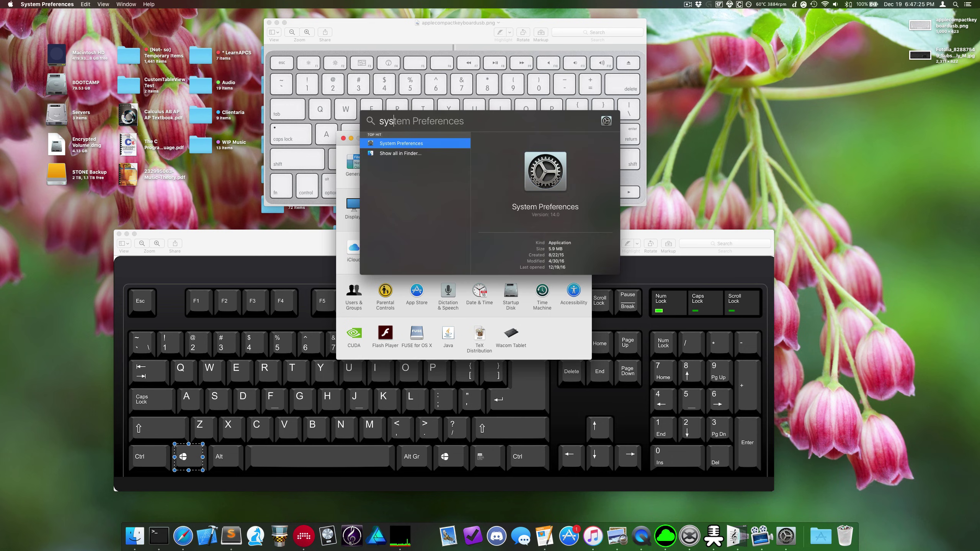
{"action": "key", "text": "Return"}
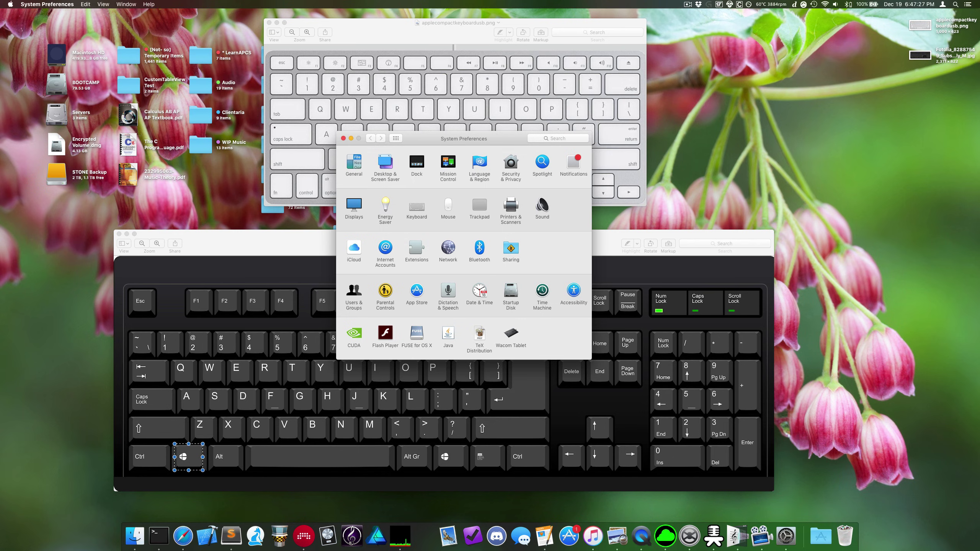
{"action": "left_click", "coordinate": [407, 207]}
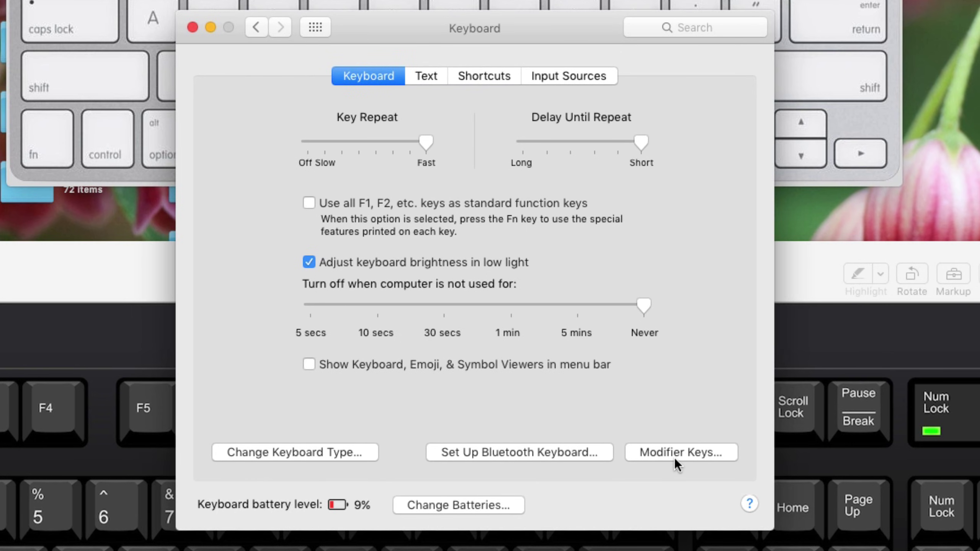
Step: Open Modifier Keys… and select Razer BlackWidow Chroma in the Select keyboard pop-up
{"action": "left_click", "coordinate": [674, 457]}
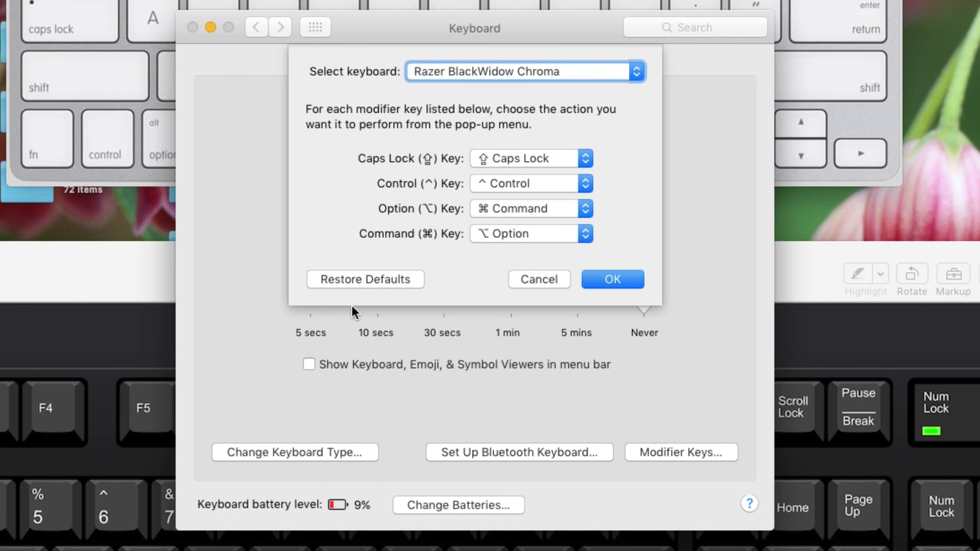
{"action": "left_click", "coordinate": [450, 74]}
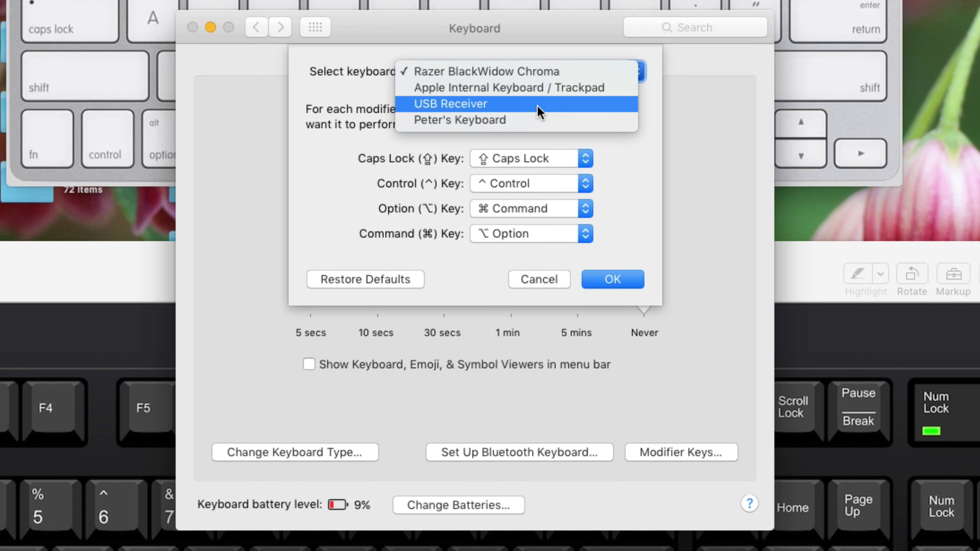
{"action": "left_click", "coordinate": [568, 72]}
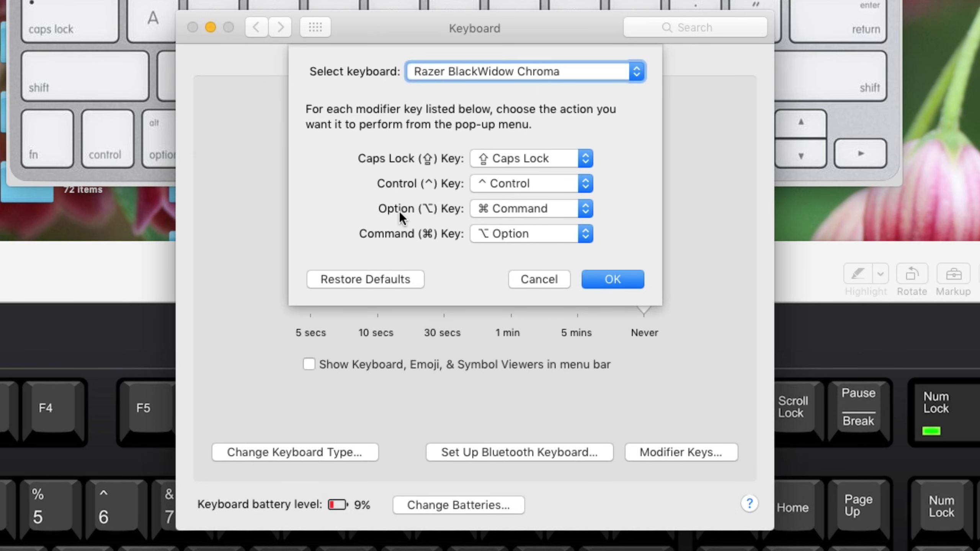
{"action": "left_click", "coordinate": [527, 210]}
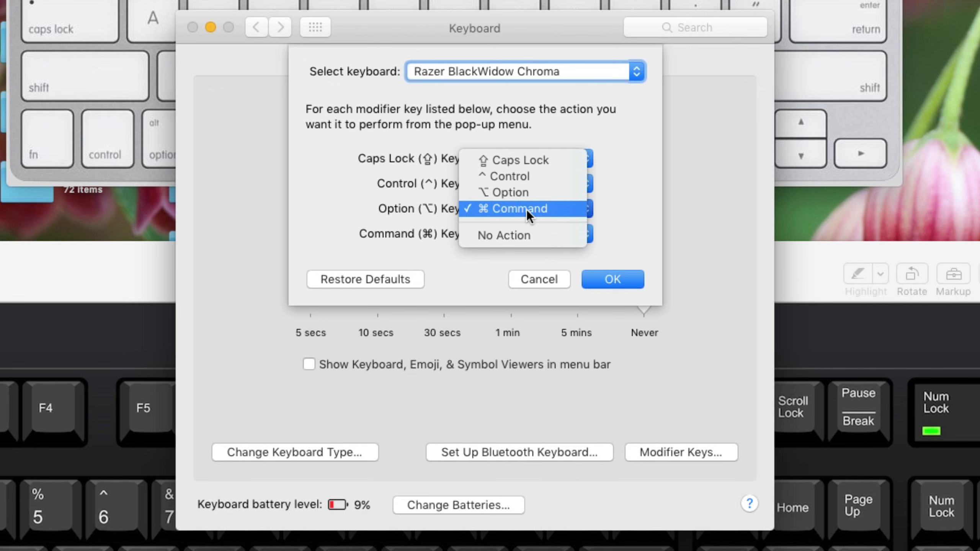
{"action": "left_click", "coordinate": [527, 211]}
{"action": "left_click", "coordinate": [580, 233]}
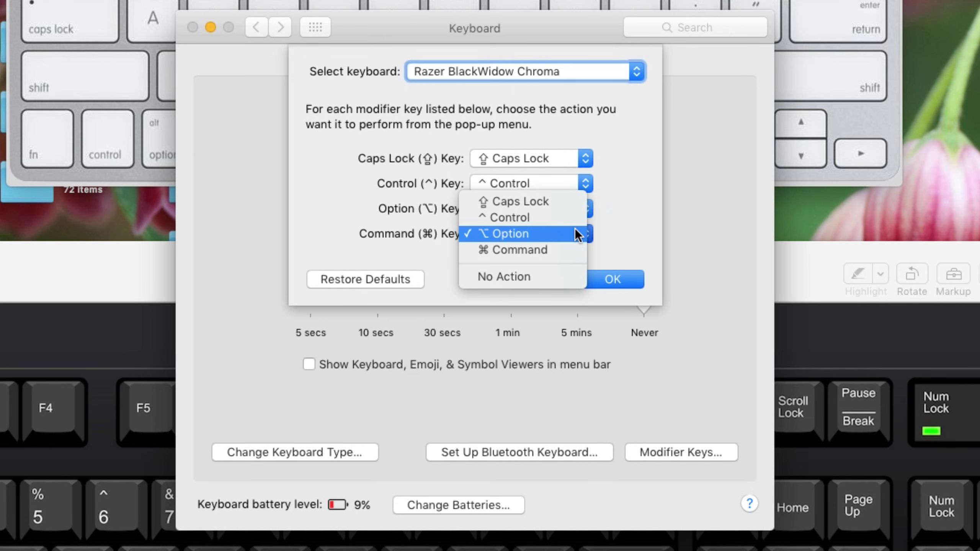
{"action": "left_click", "coordinate": [575, 232]}
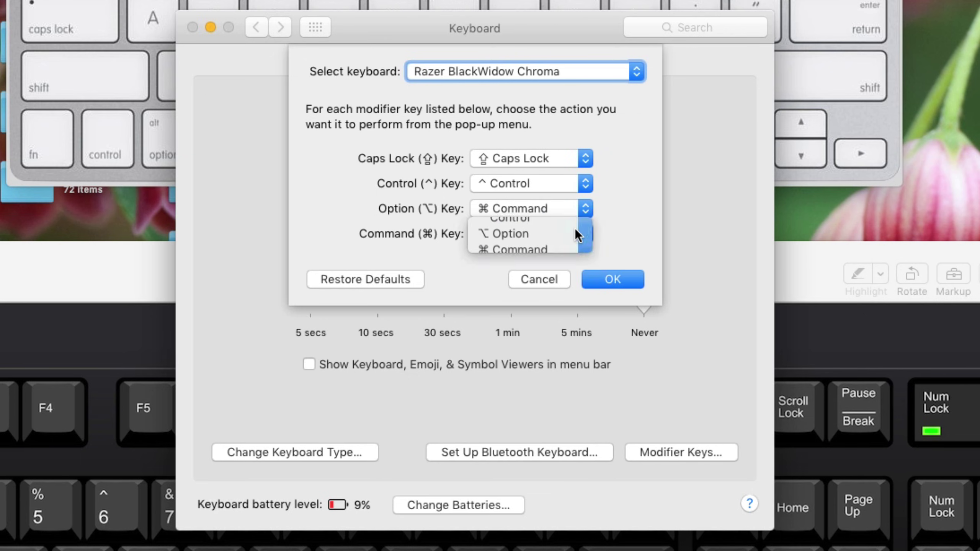
{"action": "left_click", "coordinate": [482, 208]}
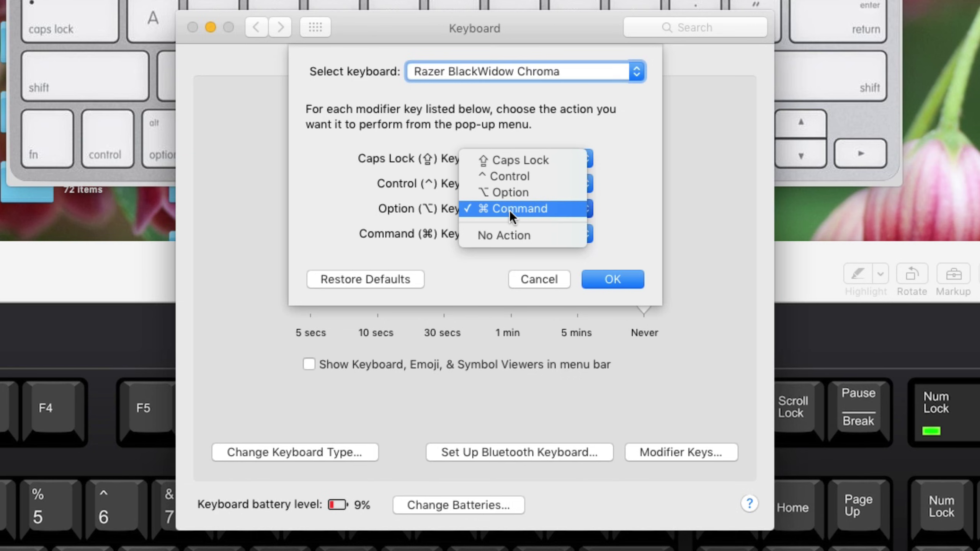
{"action": "left_click", "coordinate": [510, 210]}
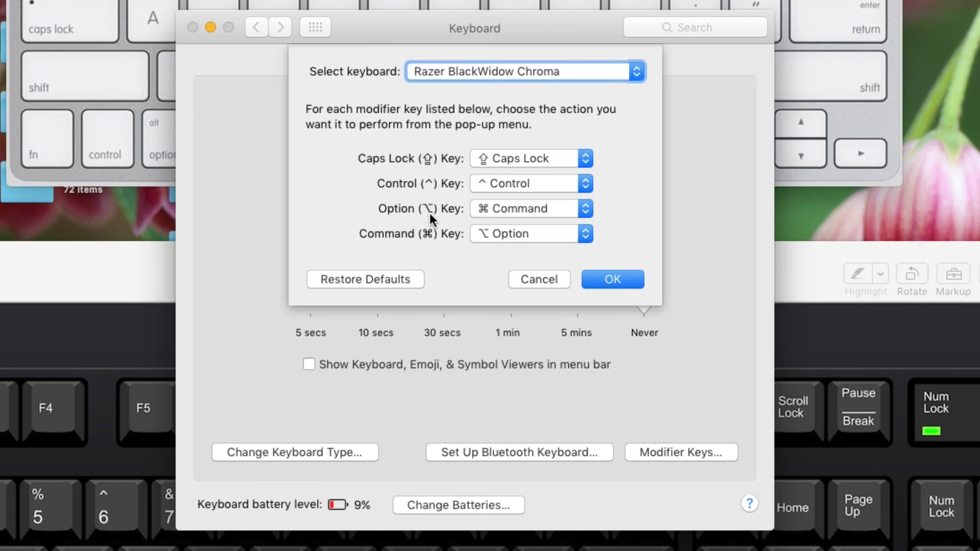
{"action": "left_click", "coordinate": [520, 230]}
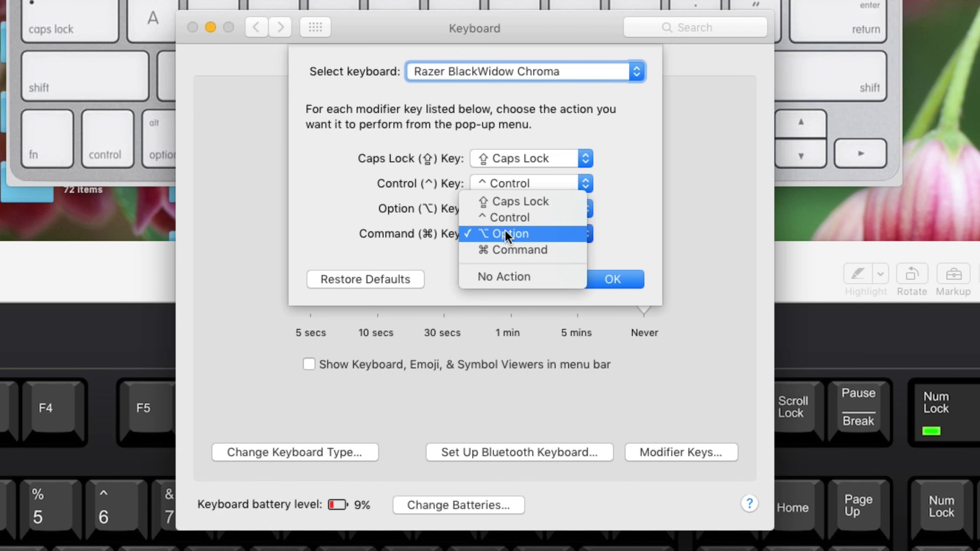
{"action": "left_click", "coordinate": [506, 231]}
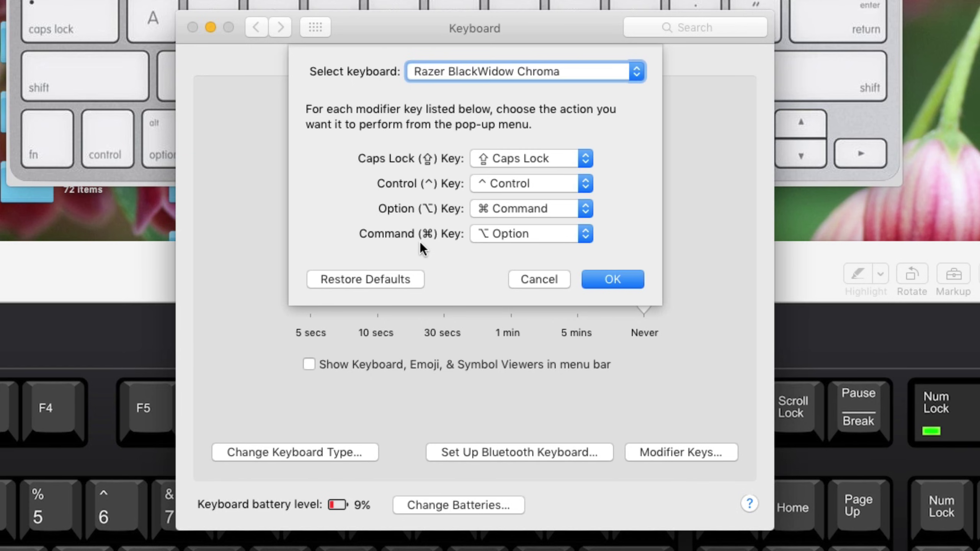
Step: Confirm the Option → Command and Command → Option mapping with OK, then bring up Spotlight
{"action": "left_click", "coordinate": [605, 280]}
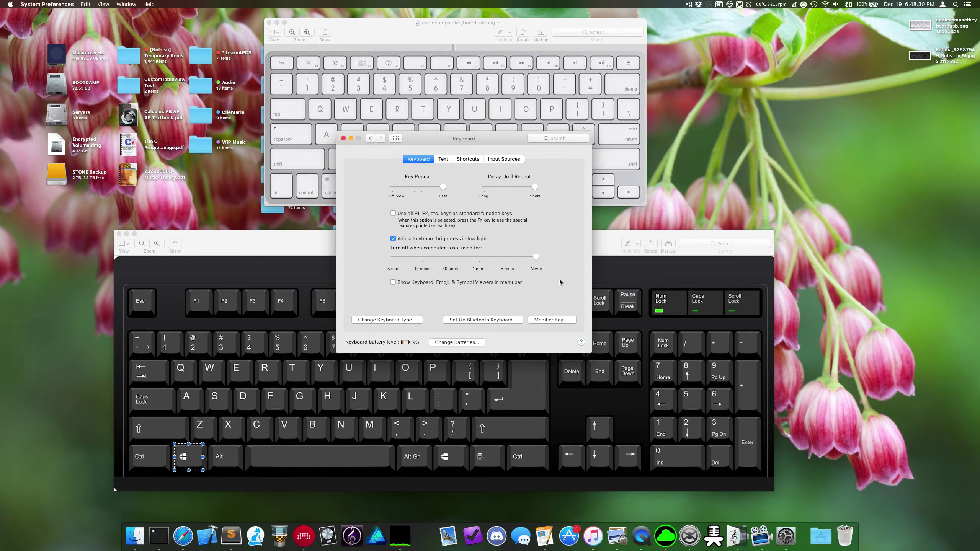
{"action": "key", "text": "super+space"}
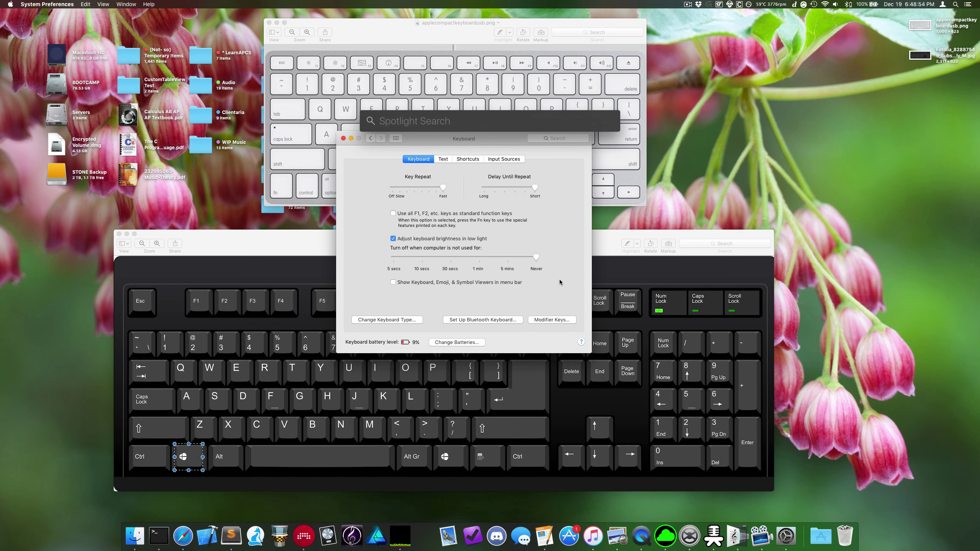
Step: In the Windows keyboard image, outline the Alt key, then the left Windows key
{"action": "left_click", "coordinate": [628, 390]}
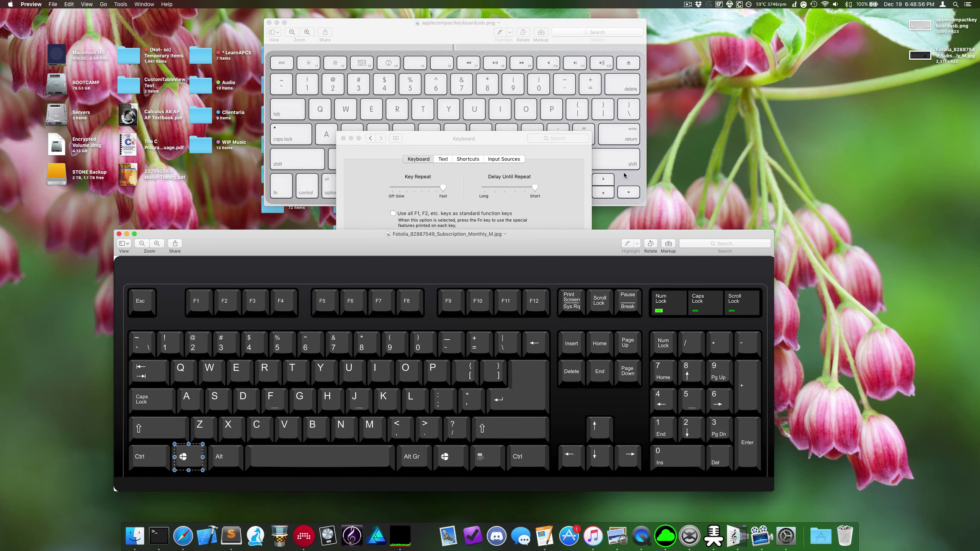
{"action": "left_click", "coordinate": [408, 459]}
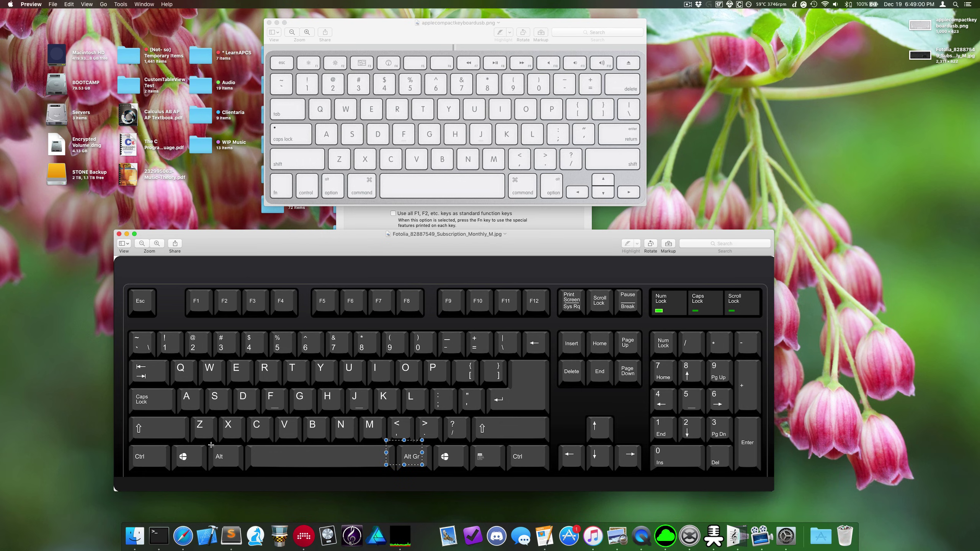
{"action": "left_click_drag", "start_coordinate": [213, 447], "coordinate": [257, 479]}
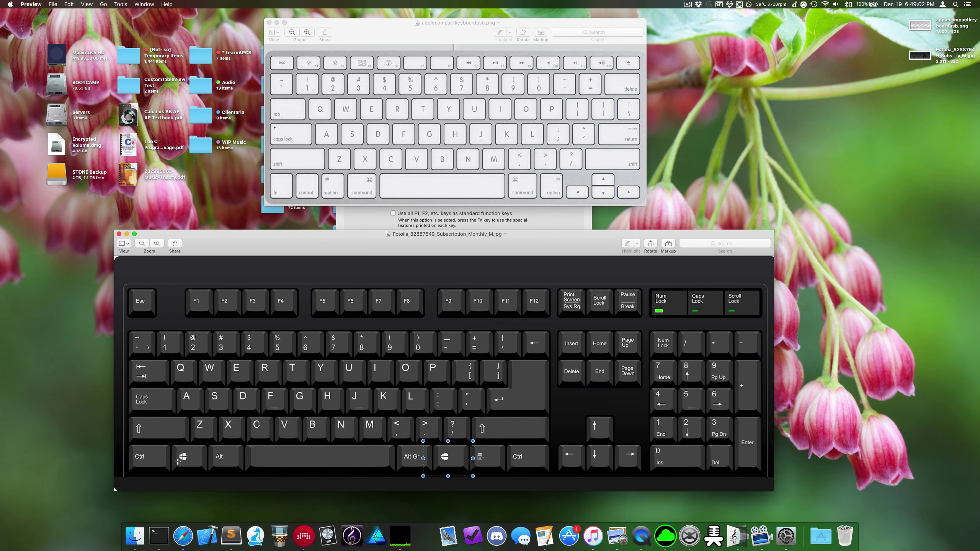
{"action": "left_click_drag", "start_coordinate": [174, 444], "coordinate": [209, 477]}
{"action": "left_click", "coordinate": [318, 415]}
Step: Outline and clear a large block of the PC keyboard, then return to Keyboard settings
{"action": "left_click_drag", "start_coordinate": [576, 352], "coordinate": [231, 440]}
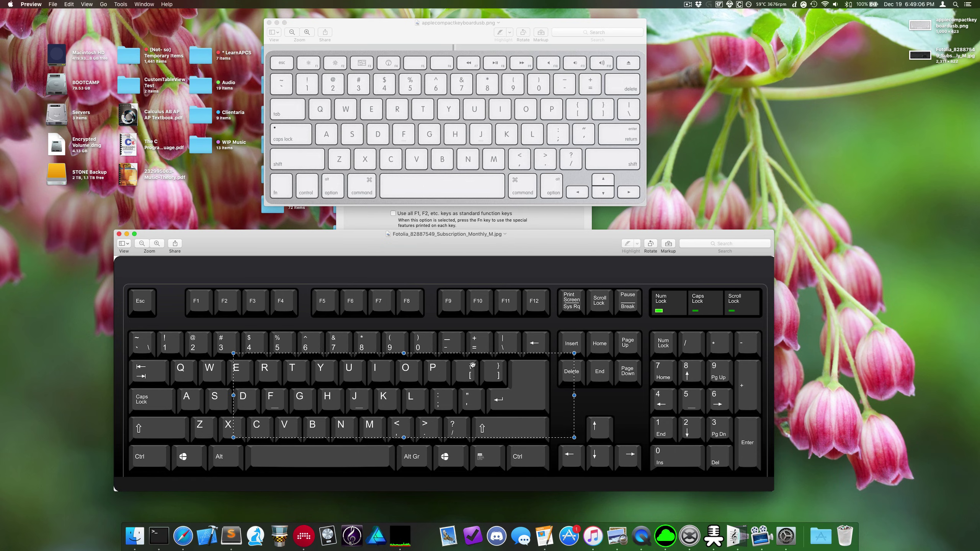
{"action": "left_click", "coordinate": [531, 329]}
{"action": "left_click", "coordinate": [584, 219]}
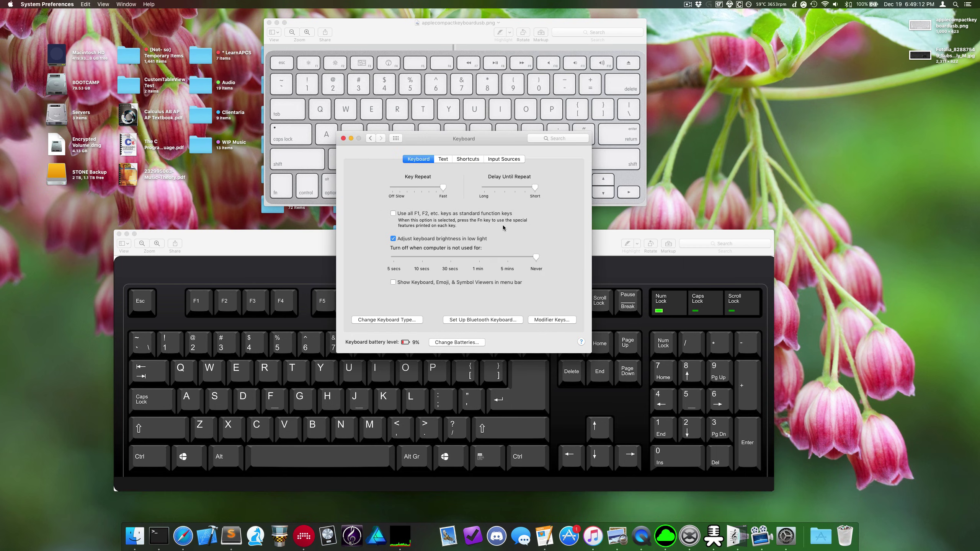